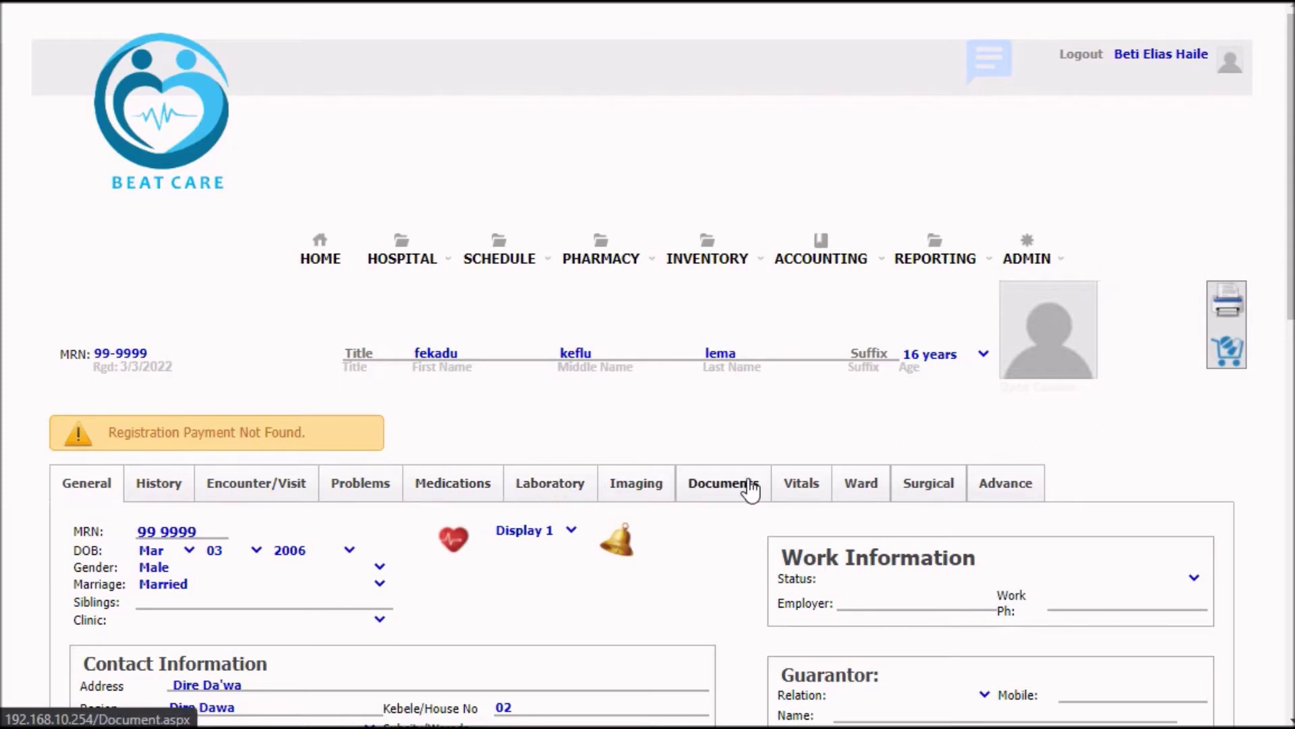
# Open the patient's documents and add a new entry to the physician progress note
pyautogui.click(864, 493)
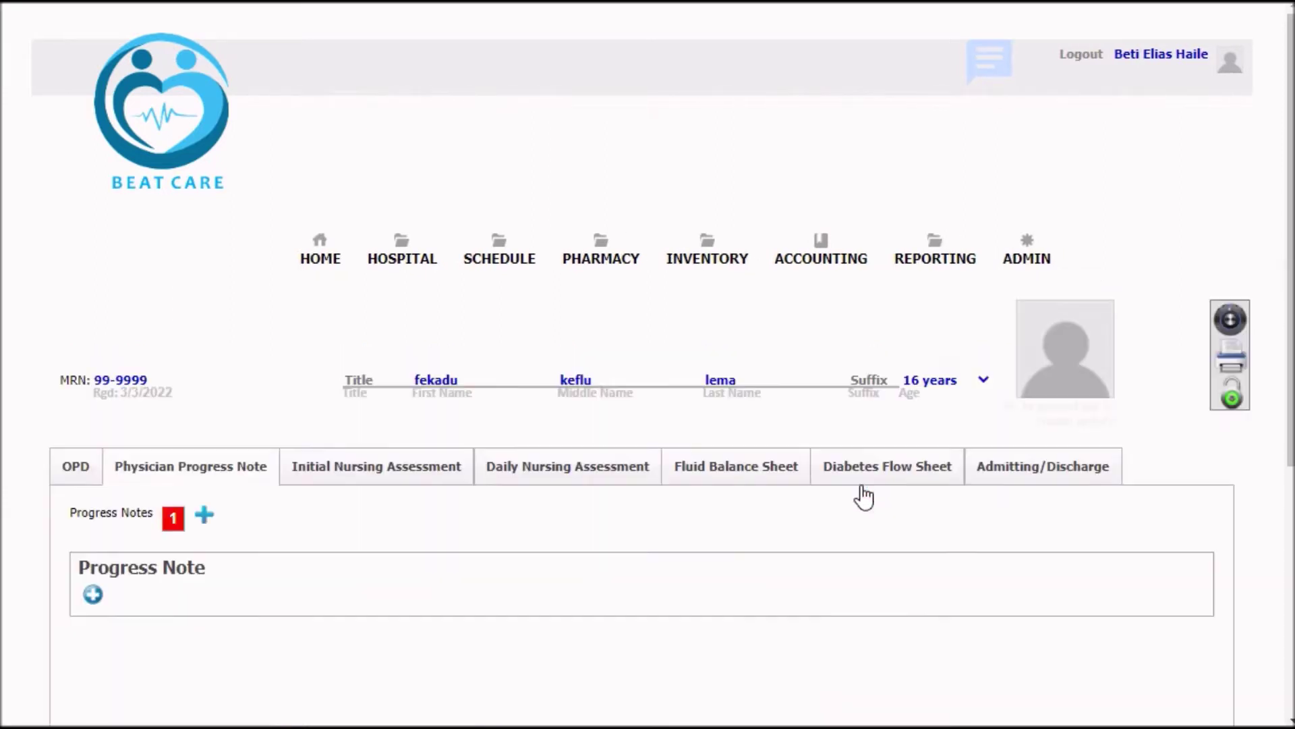
pyautogui.scroll(-2, 863, 497)
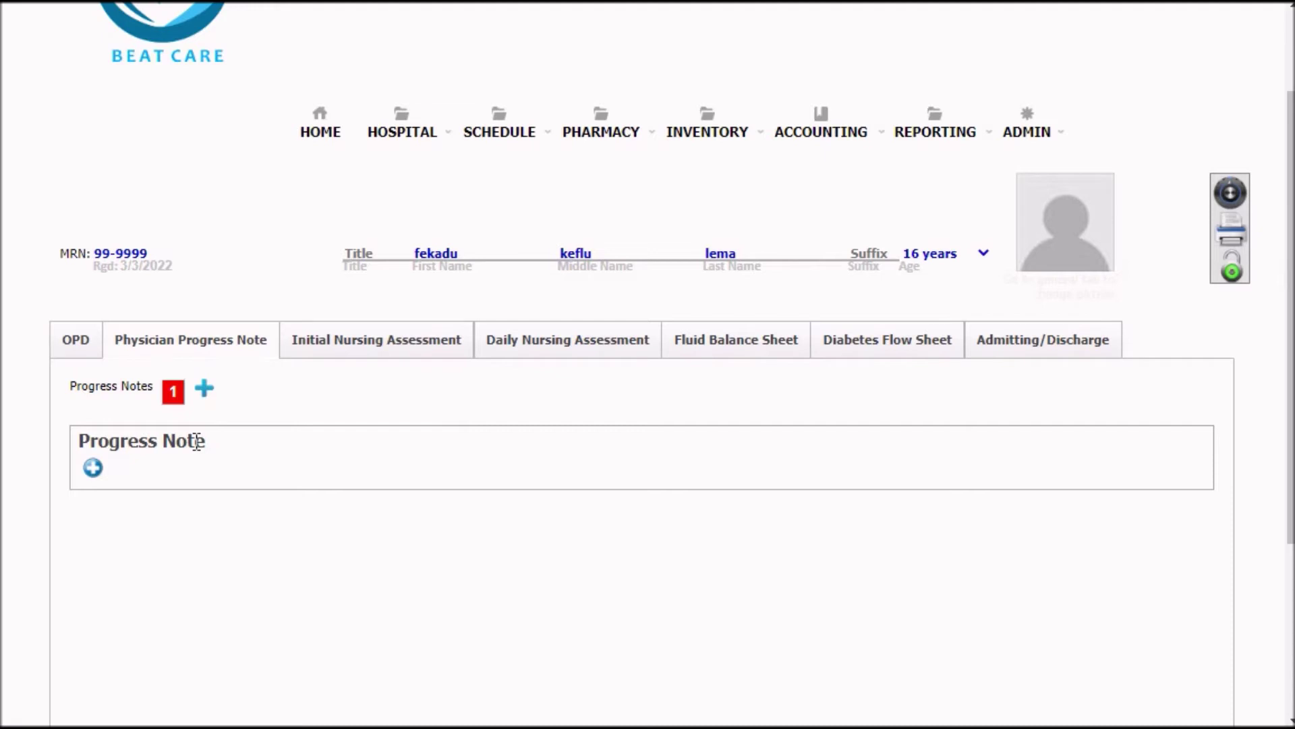
pyautogui.click(92, 469)
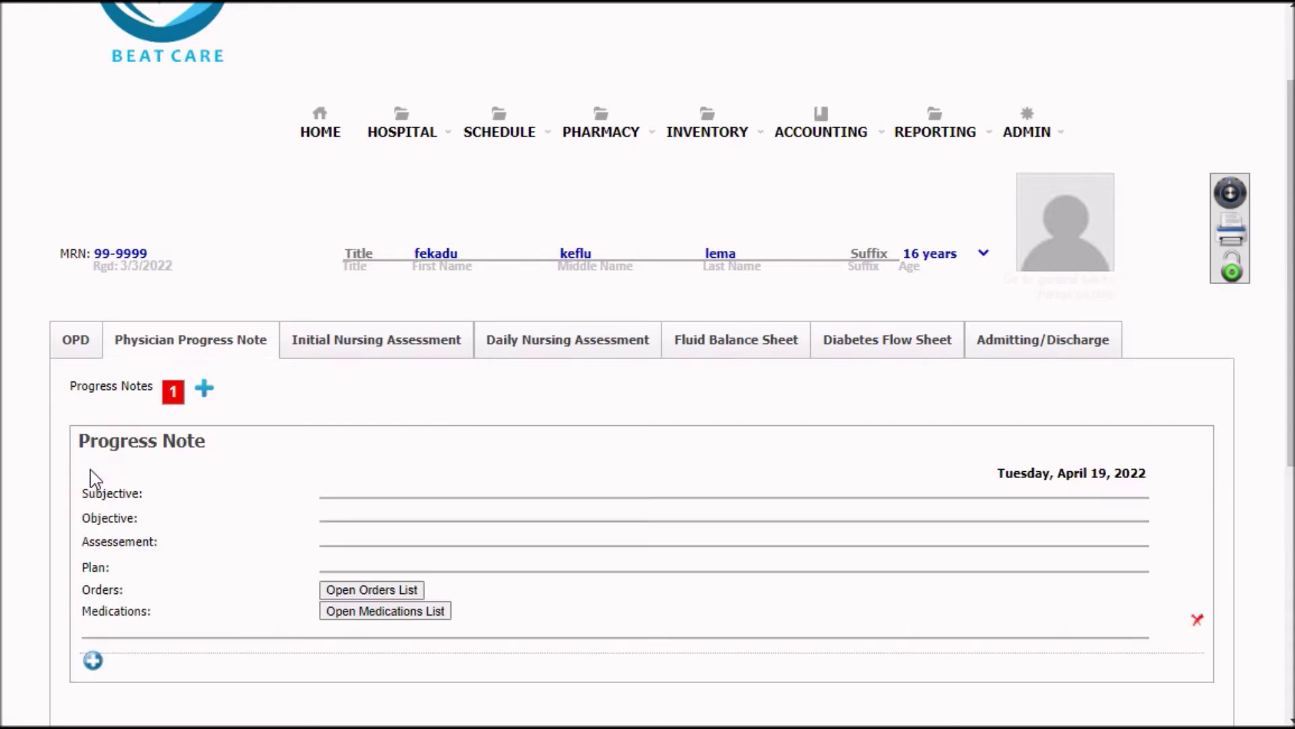
# Enter "sample subjective" as the note's subjective finding and "sample objective...." as its objective finding
pyautogui.click(499, 498)
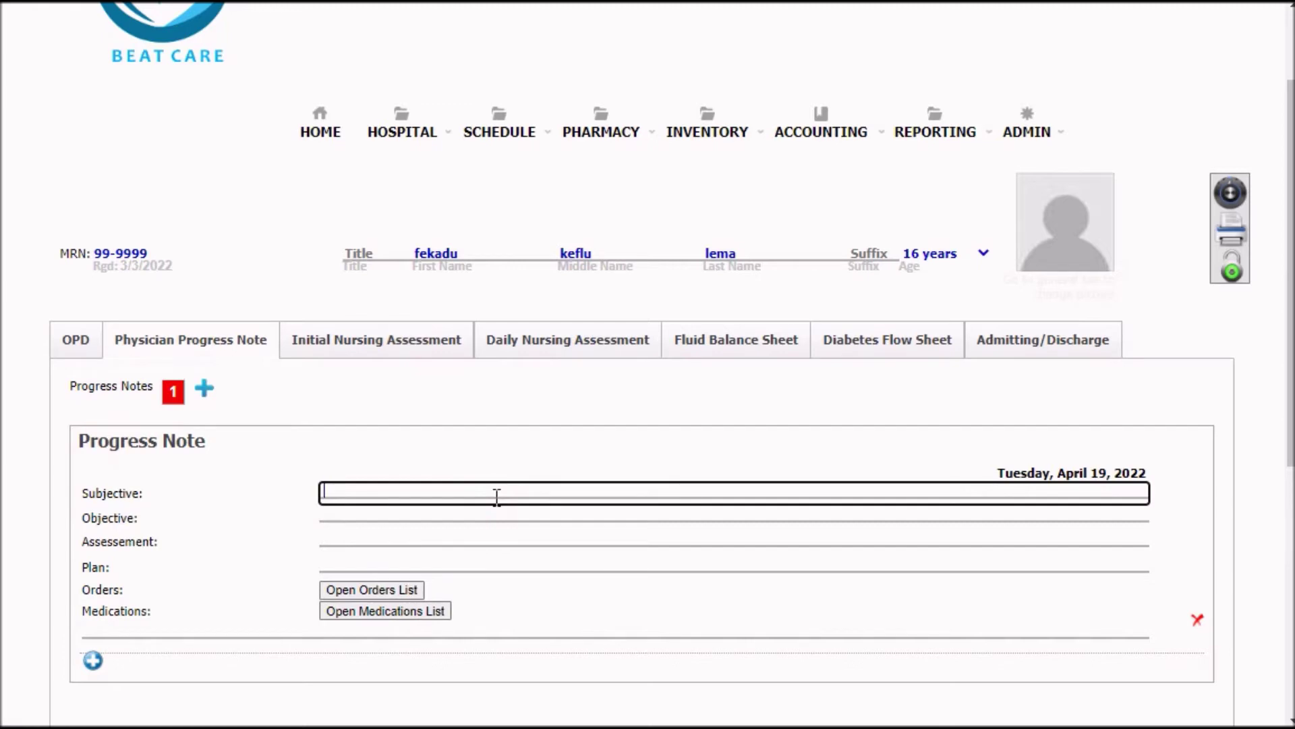
pyautogui.write('sample subjectivw')
pyautogui.press('BackSpace')
pyautogui.press('BackSpace')
pyautogui.write('ve')
pyautogui.click(430, 516)
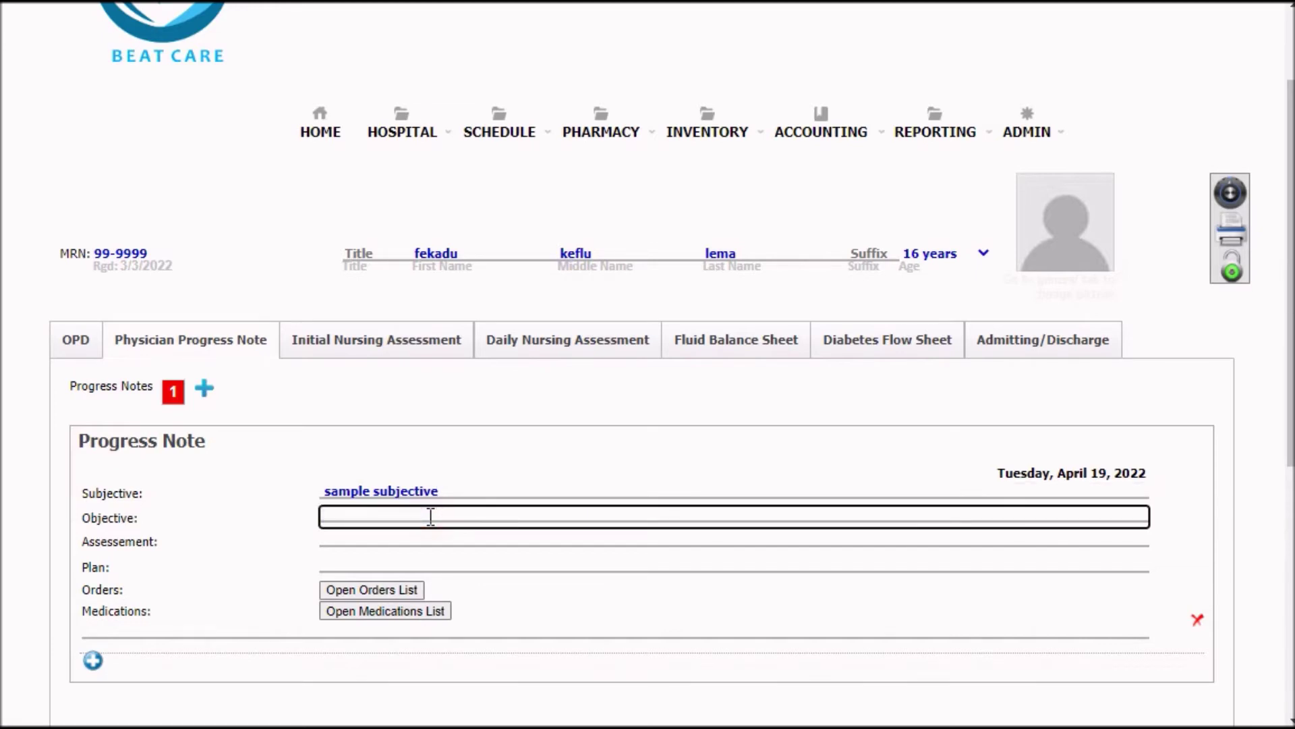
pyautogui.write('sample objective....')
# Fill in the note's assessment with "assessment goes here." and its plan with "plan x"
pyautogui.click(431, 538)
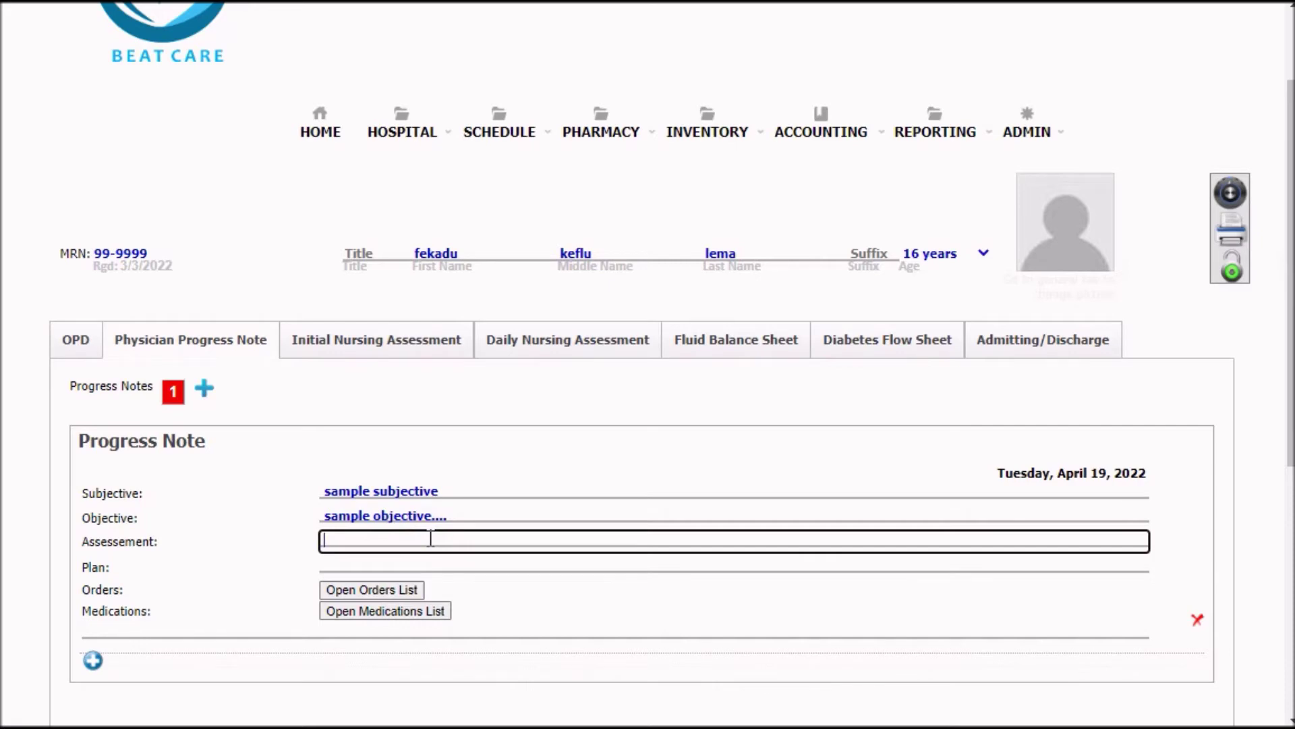
pyautogui.write('assessement r')
pyautogui.press('BackSpace')
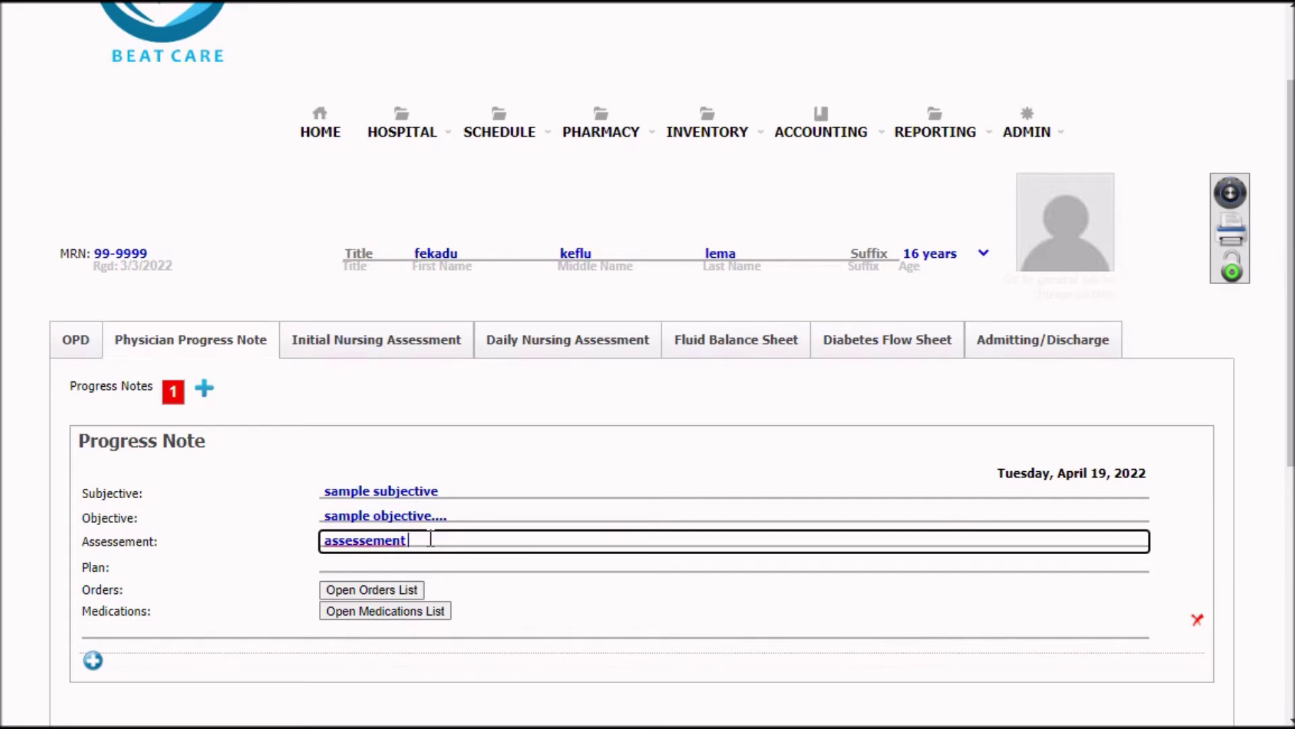
pyautogui.write('.')
pyautogui.press('BackSpace')
pyautogui.write('goes here.')
pyautogui.rightClick(384, 543)
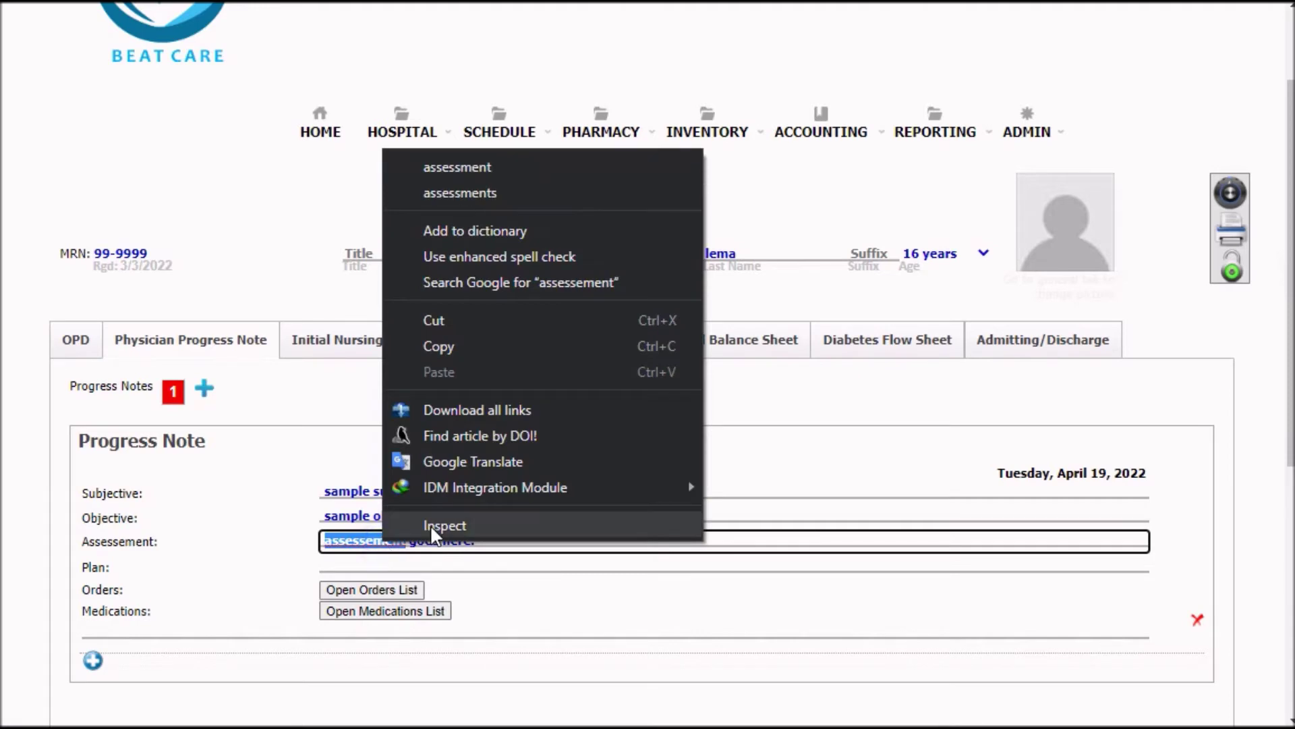
pyautogui.click(561, 193)
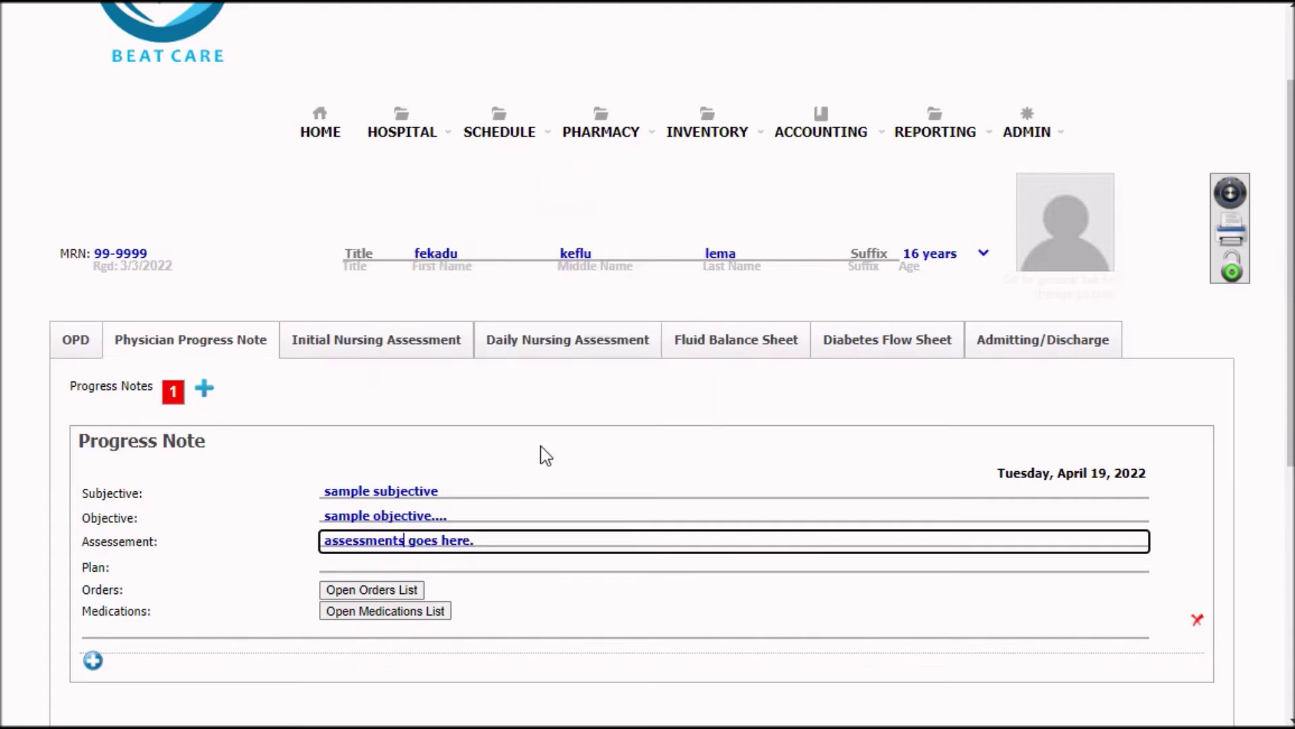
pyautogui.press('BackSpace')
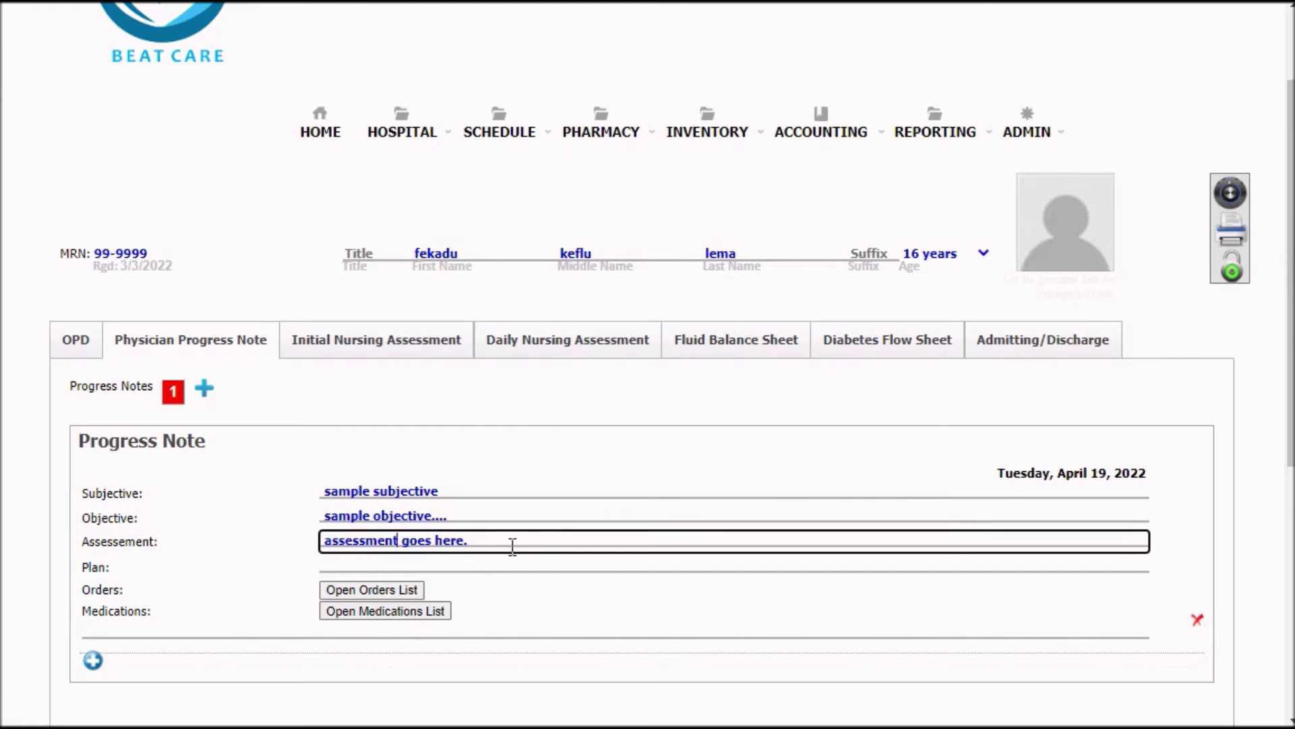
pyautogui.click(415, 565)
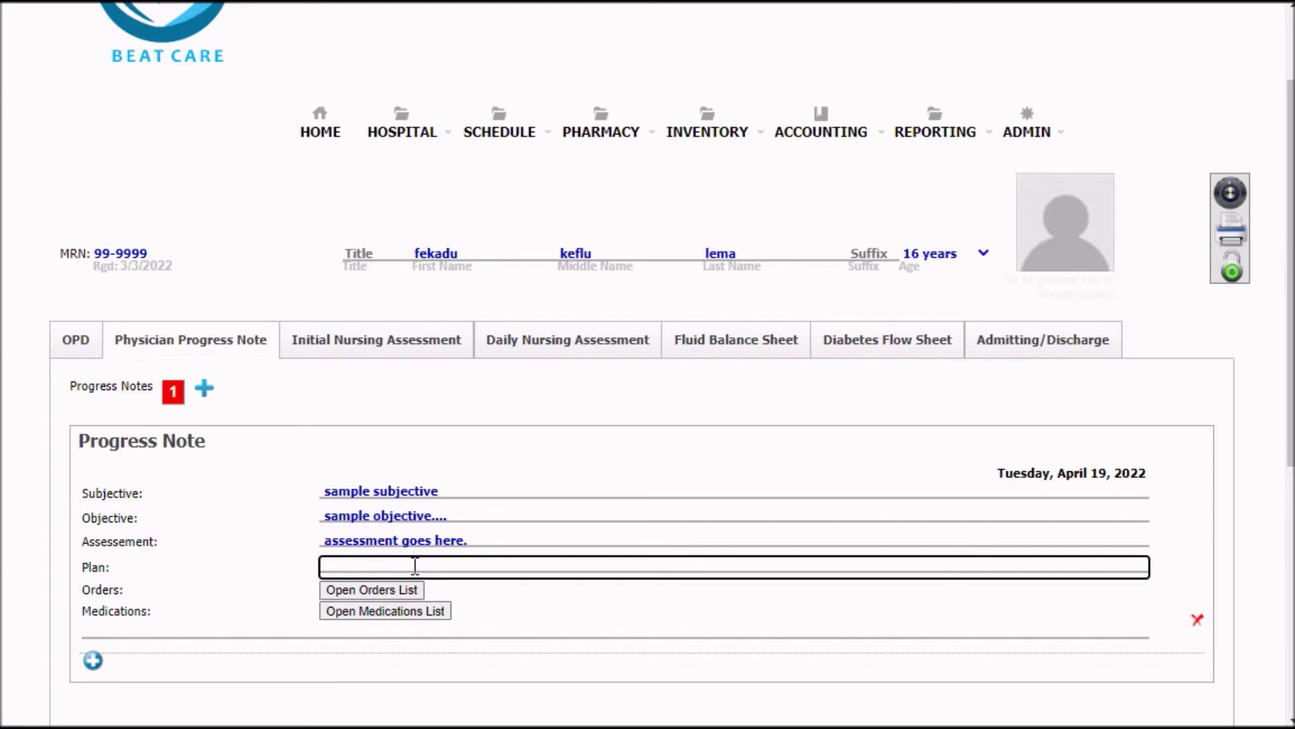
pyautogui.write('plan x')
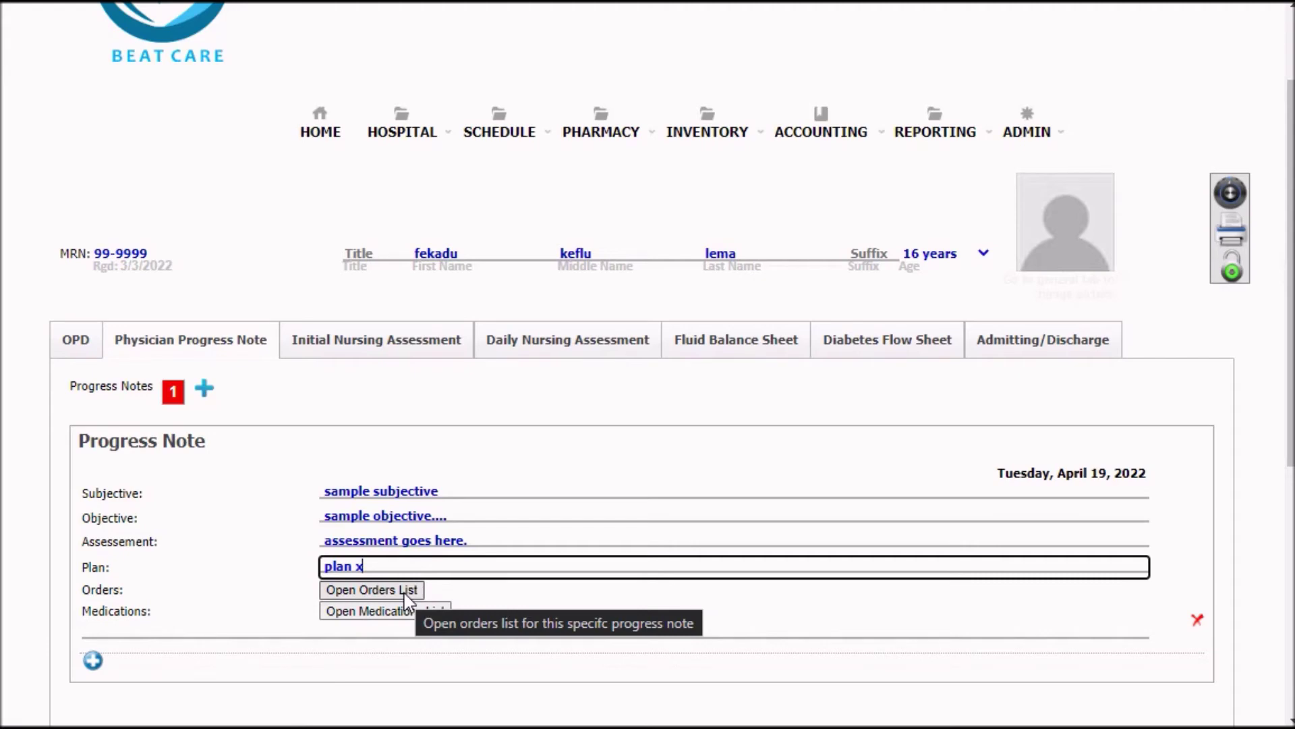
# Open the order requisitions for this progress note and select the .ECG imaging order
pyautogui.click(406, 591)
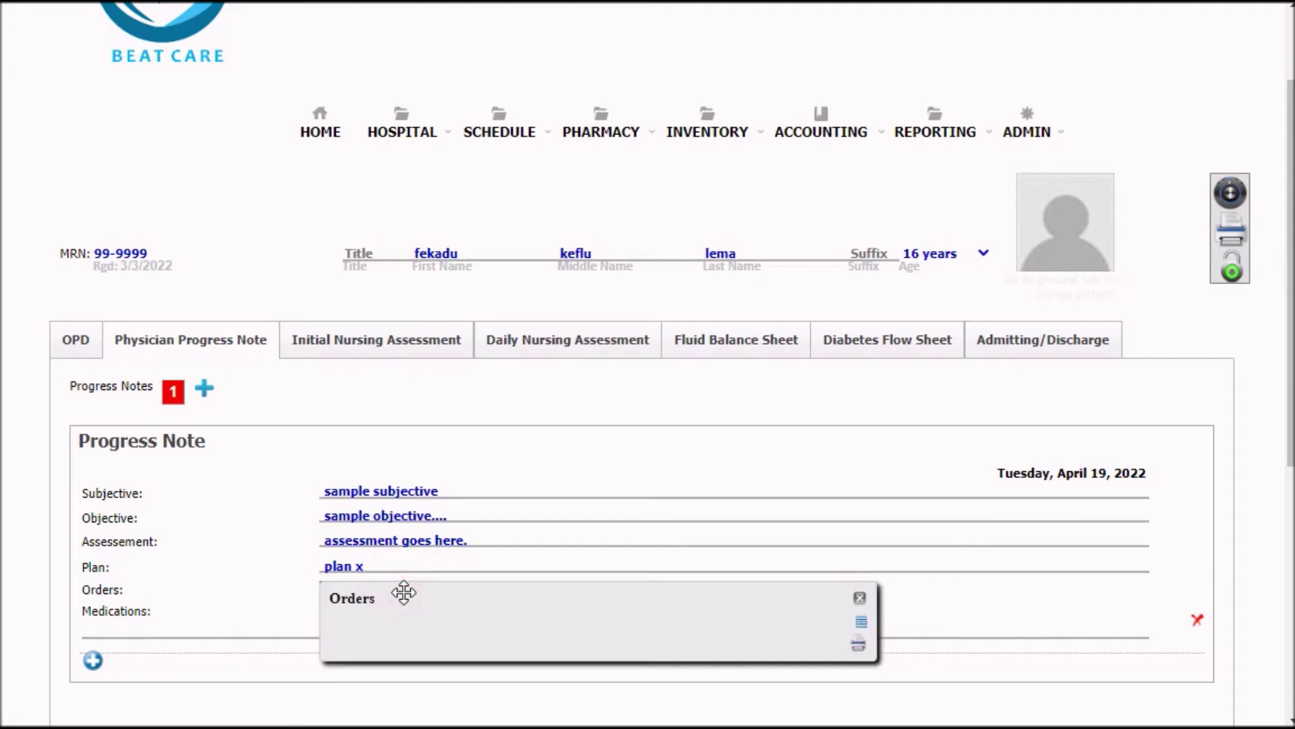
pyautogui.moveTo(439, 590); pyautogui.dragTo(657, 160)
pyautogui.click(1078, 193)
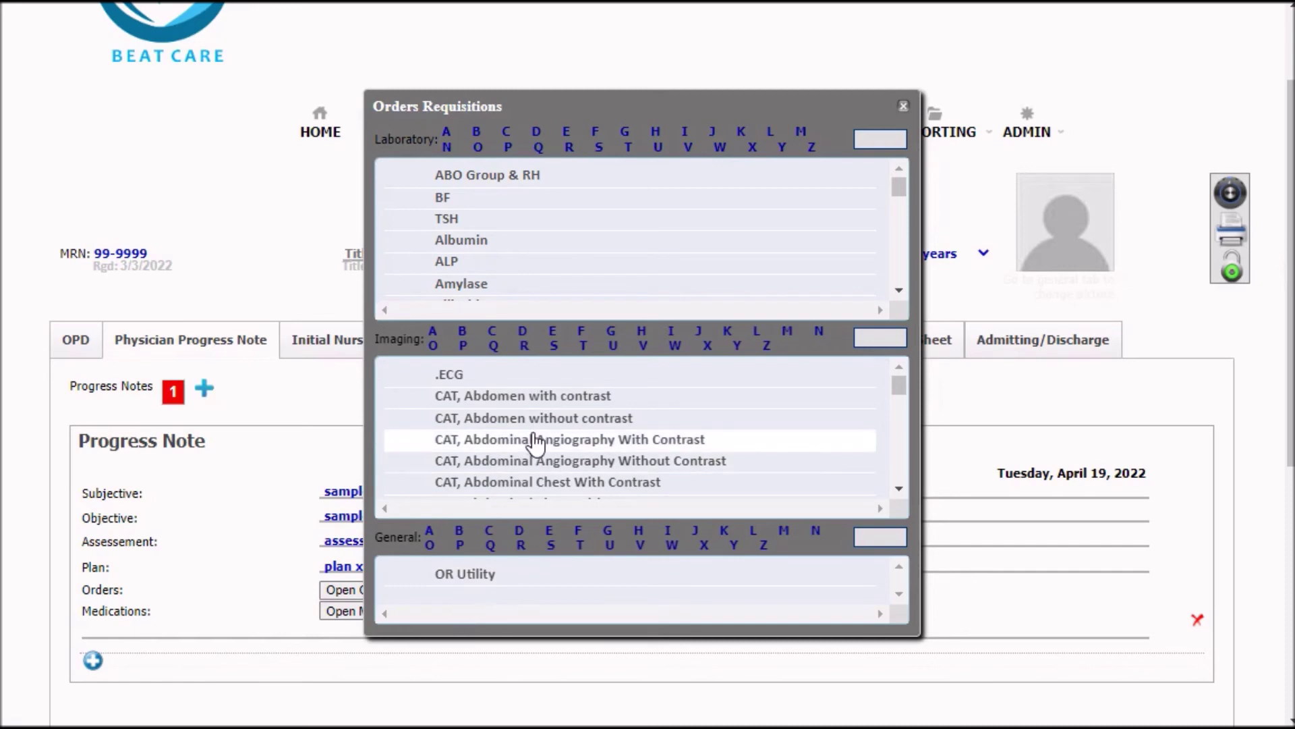
pyautogui.click(451, 377)
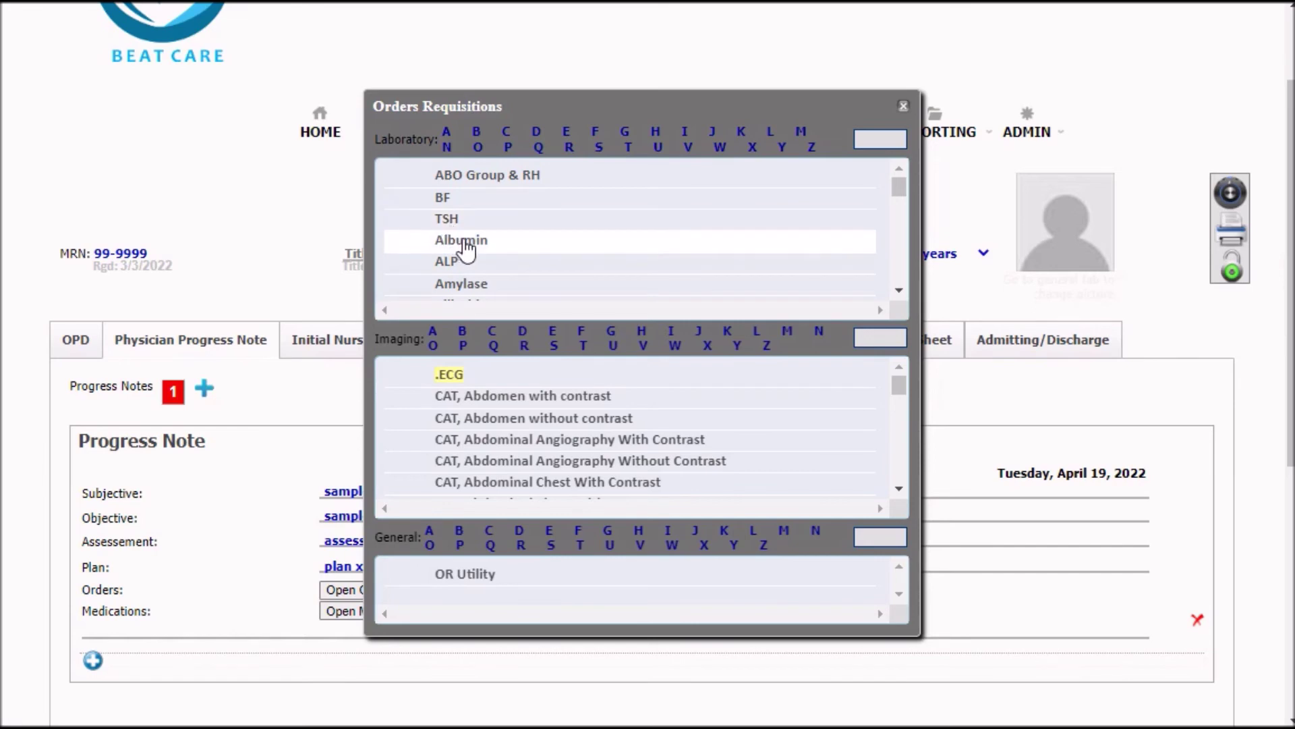
# Find and select the Wet Smear laboratory test, and close the order requisitions
pyautogui.scroll(-3, 464, 240)
pyautogui.scroll(-5, 464, 246)
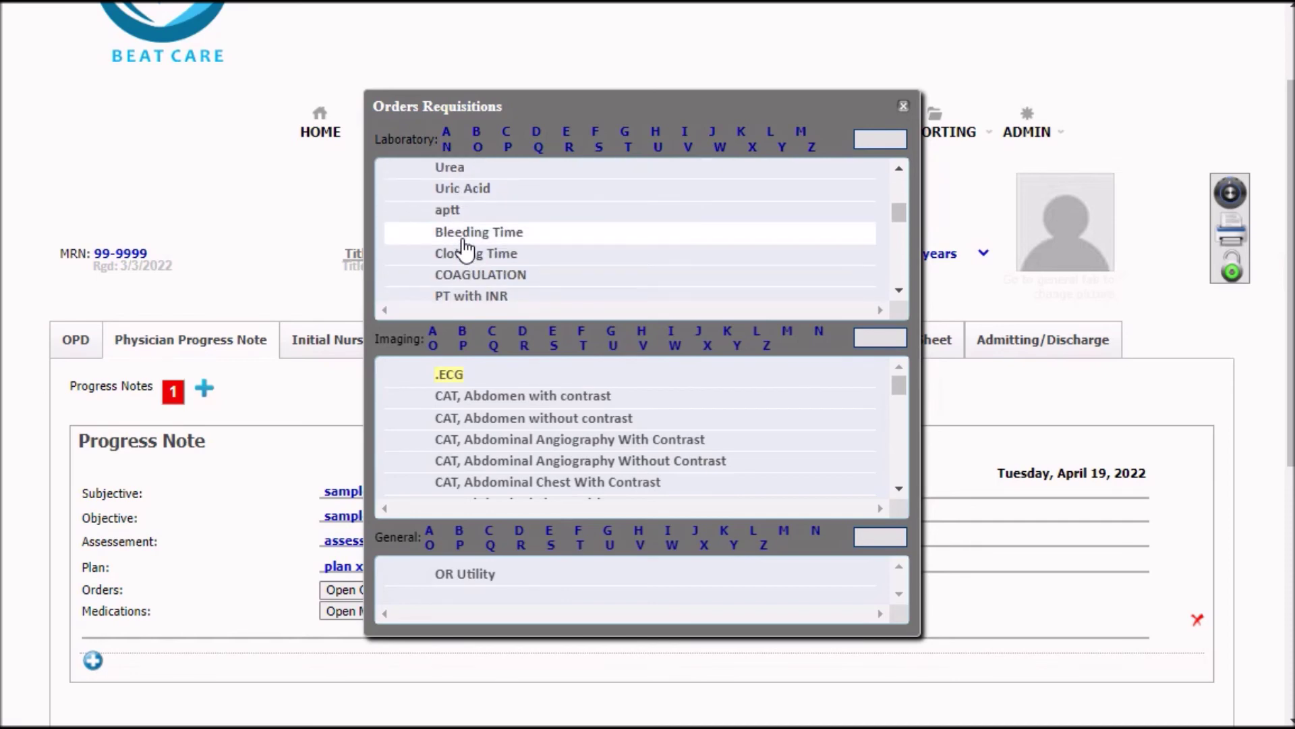
pyautogui.scroll(-5, 464, 247)
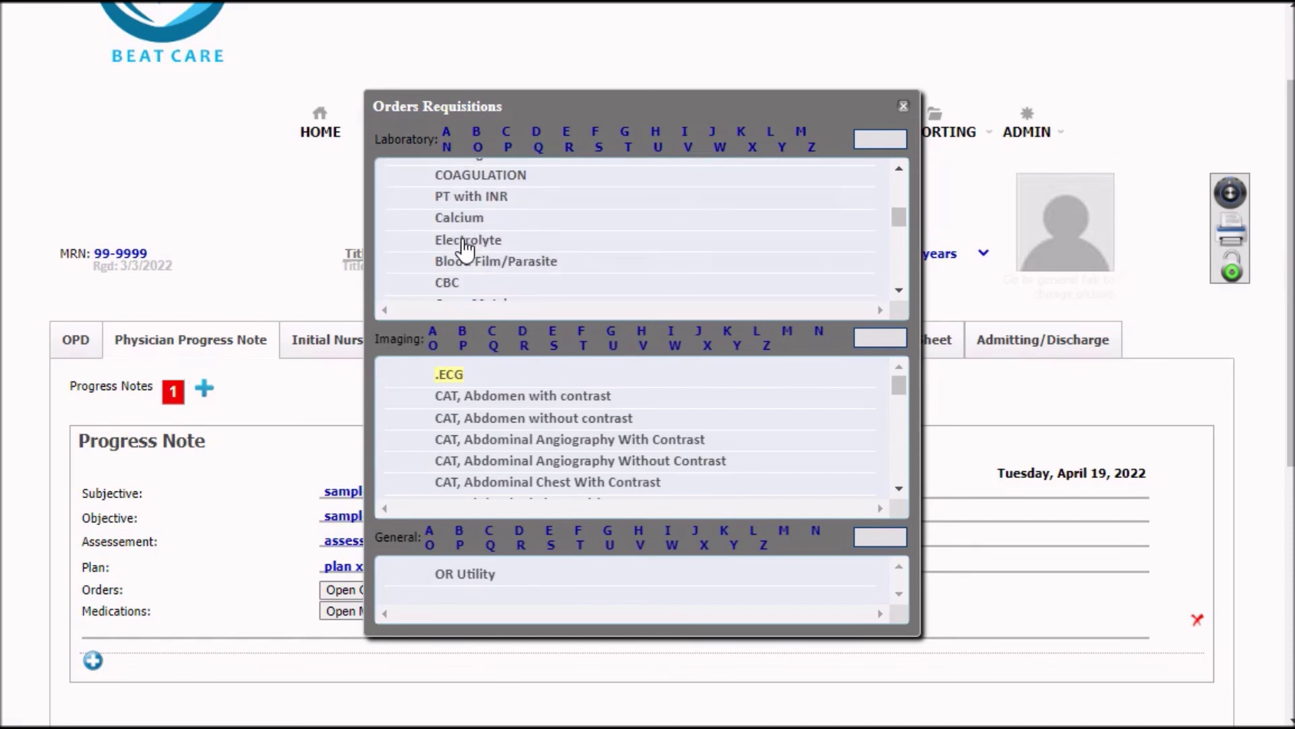
pyautogui.scroll(-1, 464, 248)
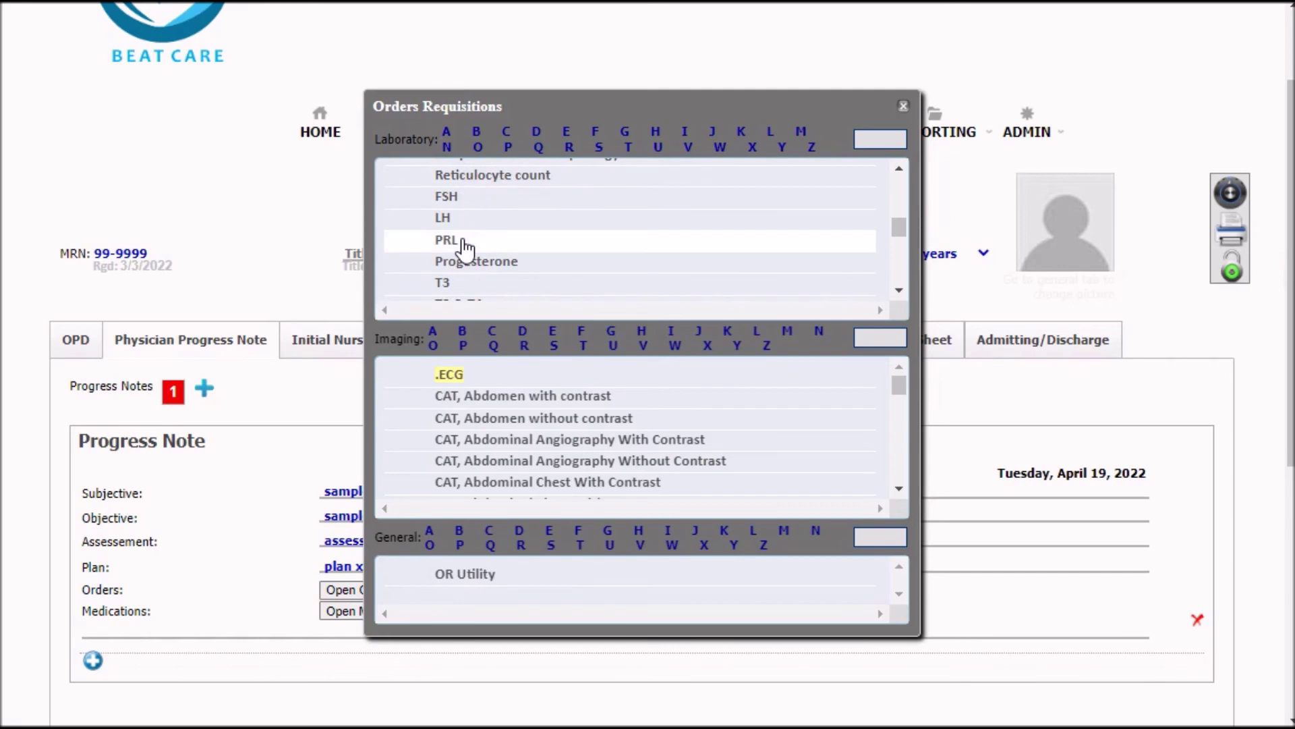
pyautogui.scroll(-5, 464, 247)
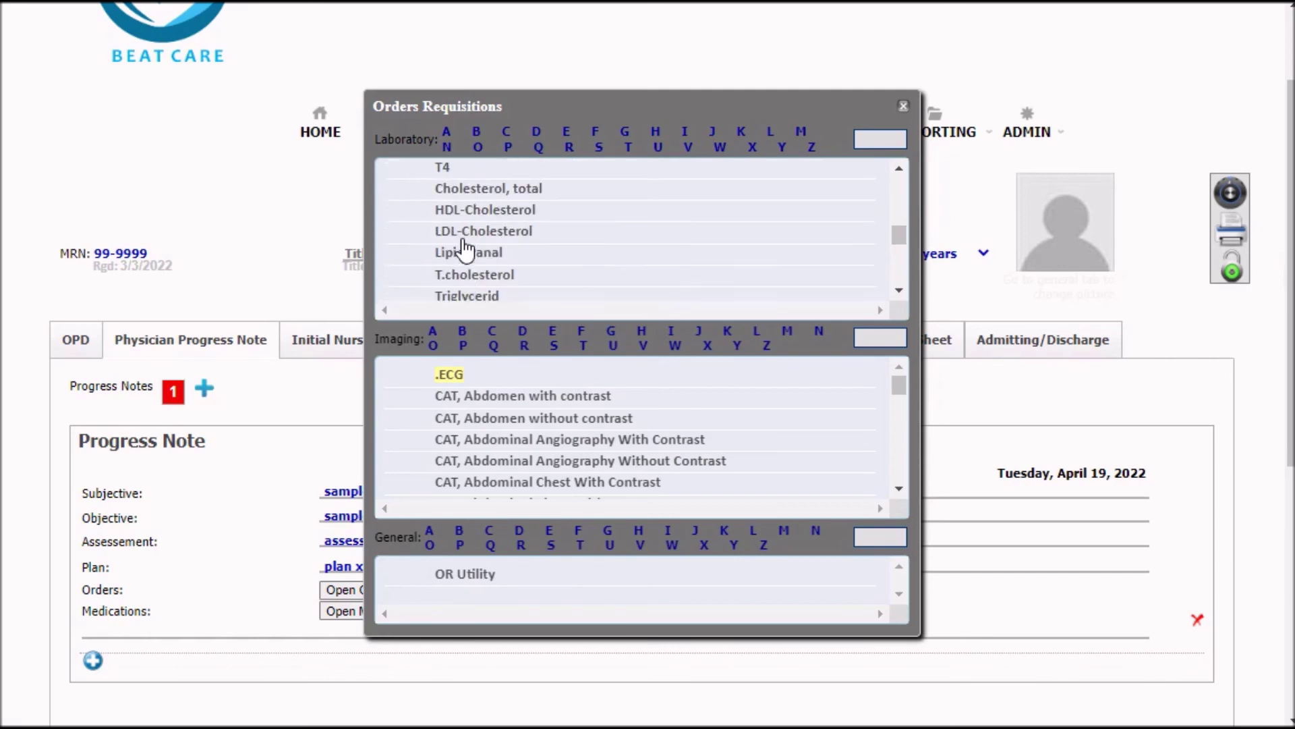
pyautogui.scroll(15, 580, 206)
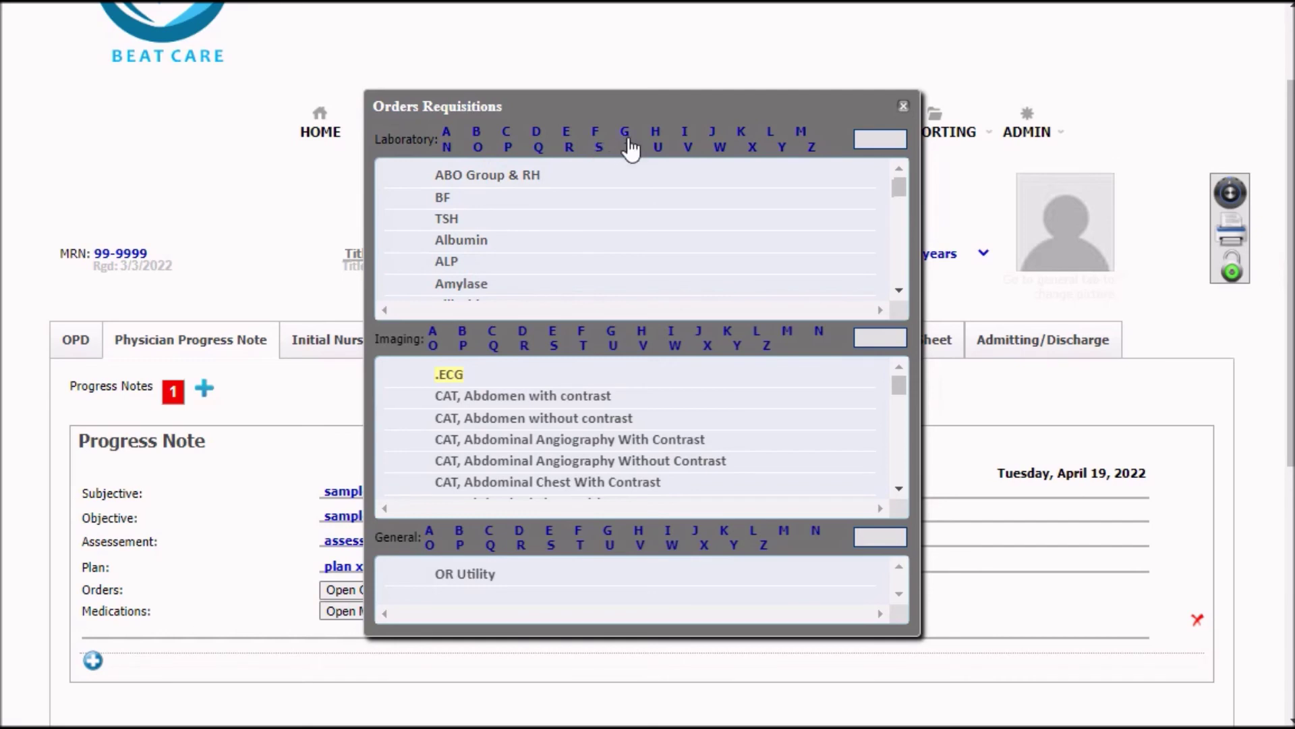
pyautogui.click(626, 135)
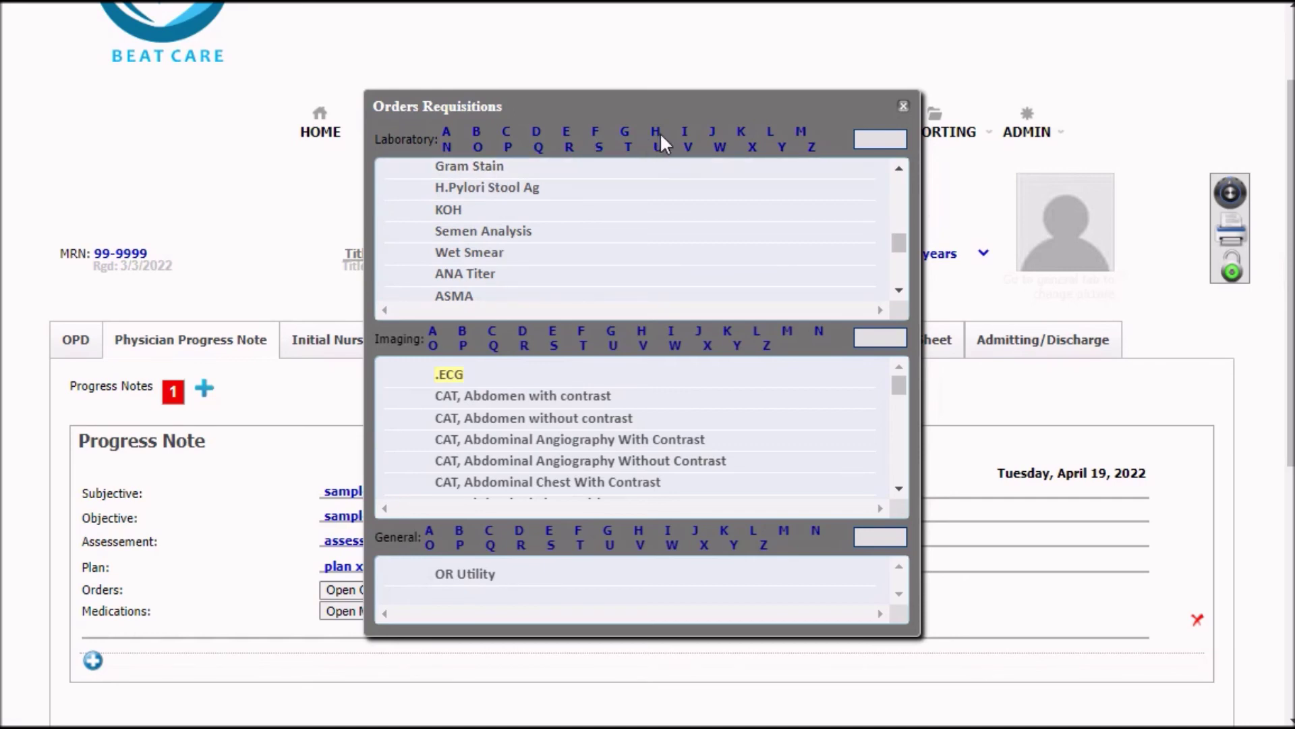
pyautogui.click(720, 150)
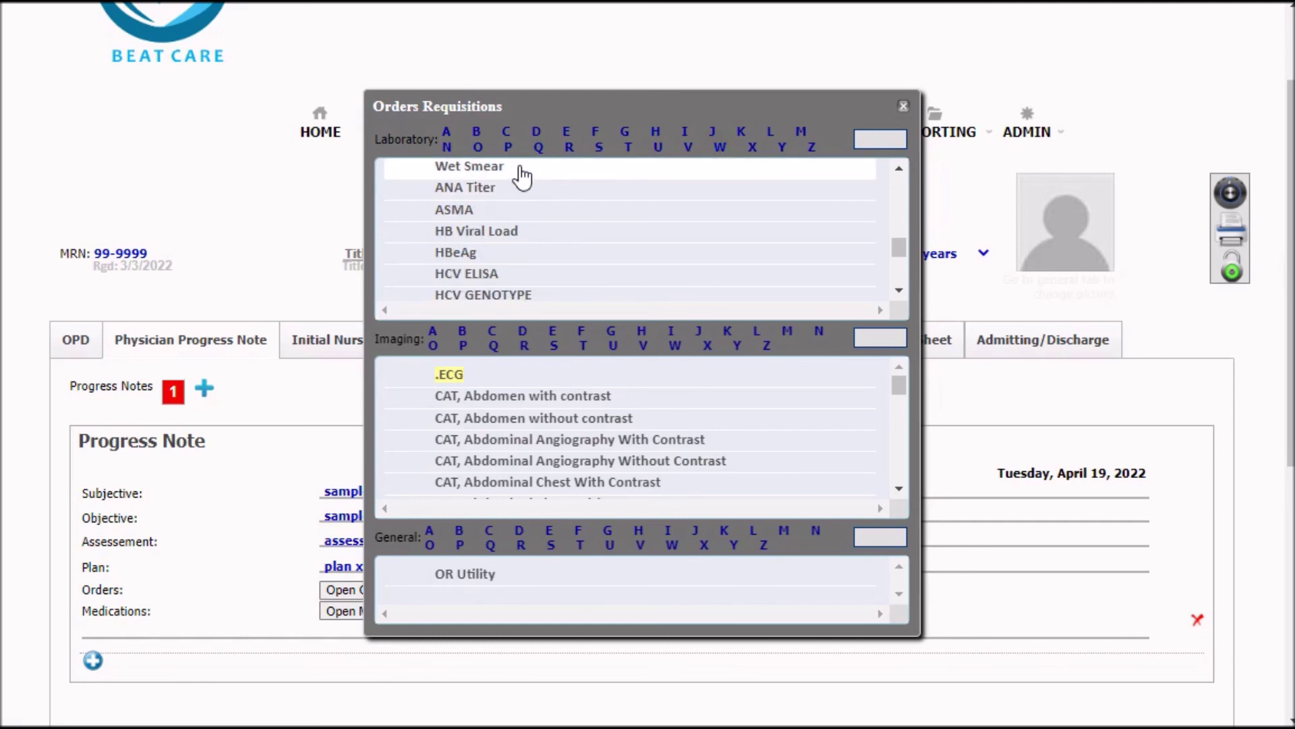
pyautogui.click(521, 173)
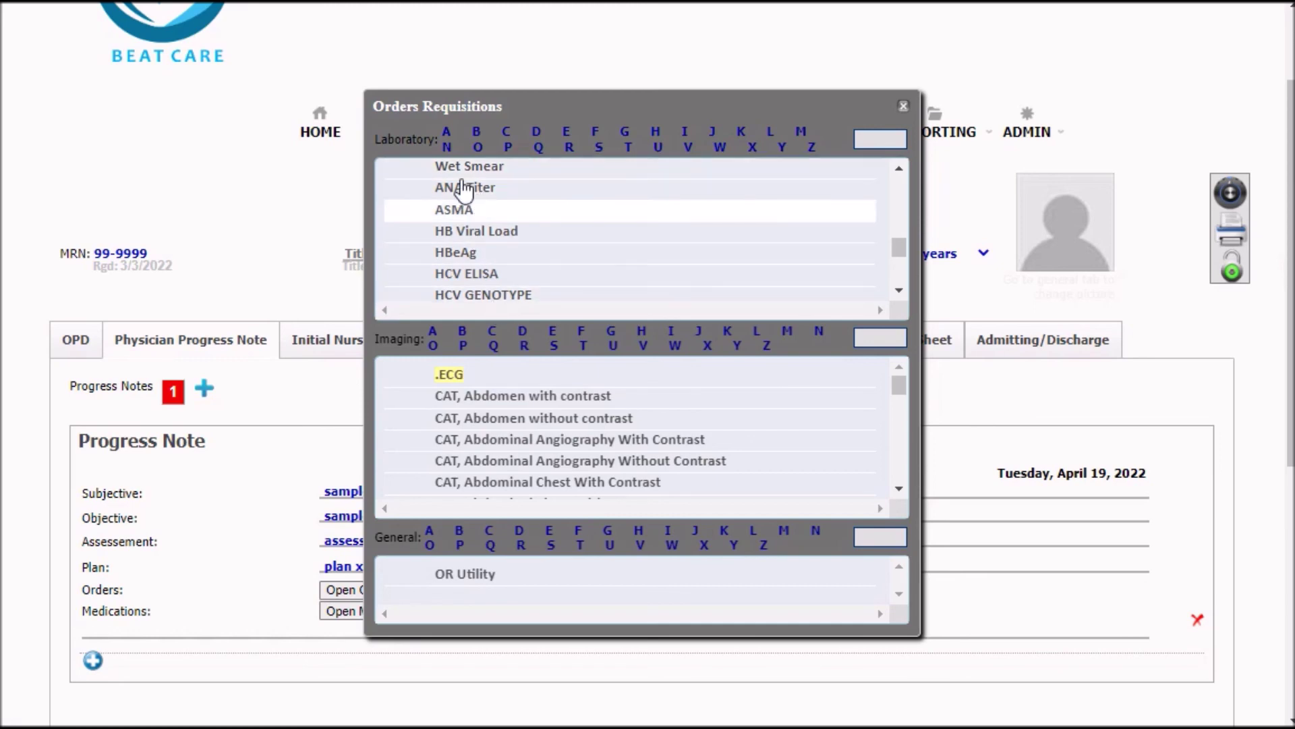
pyautogui.click(466, 166)
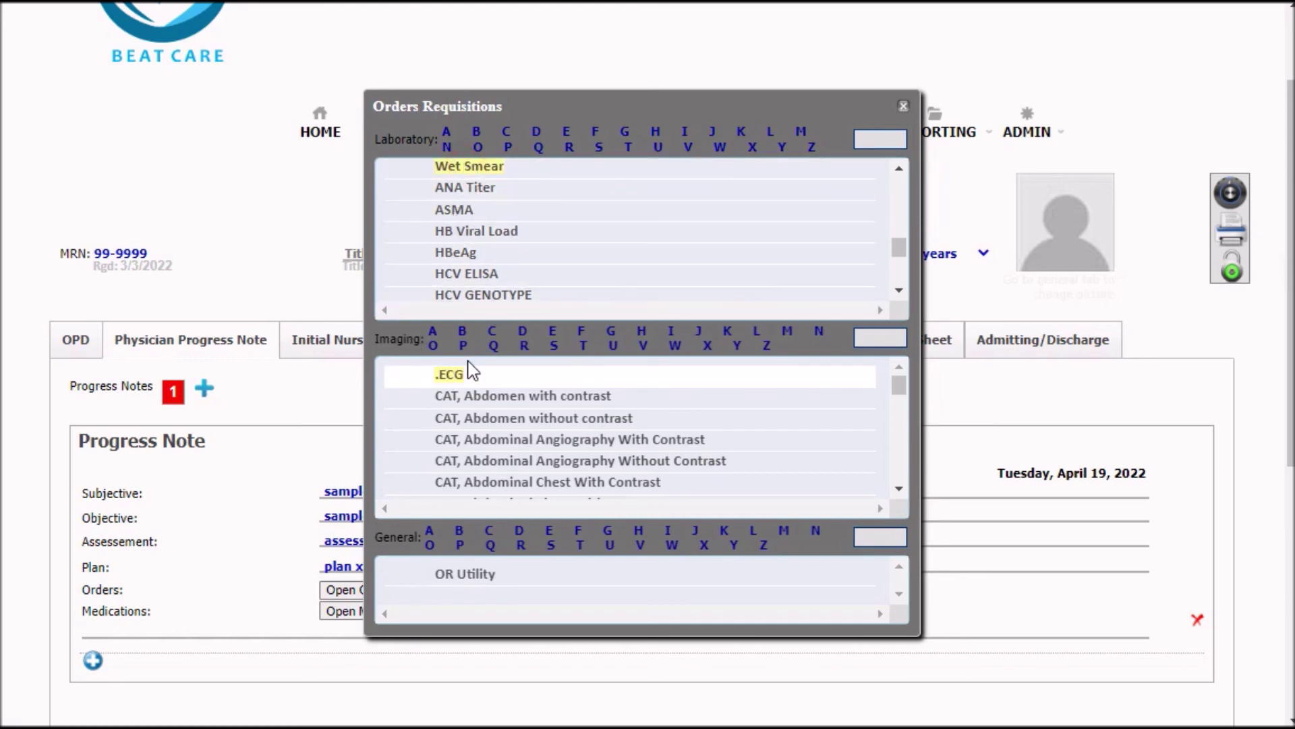
pyautogui.click(904, 106)
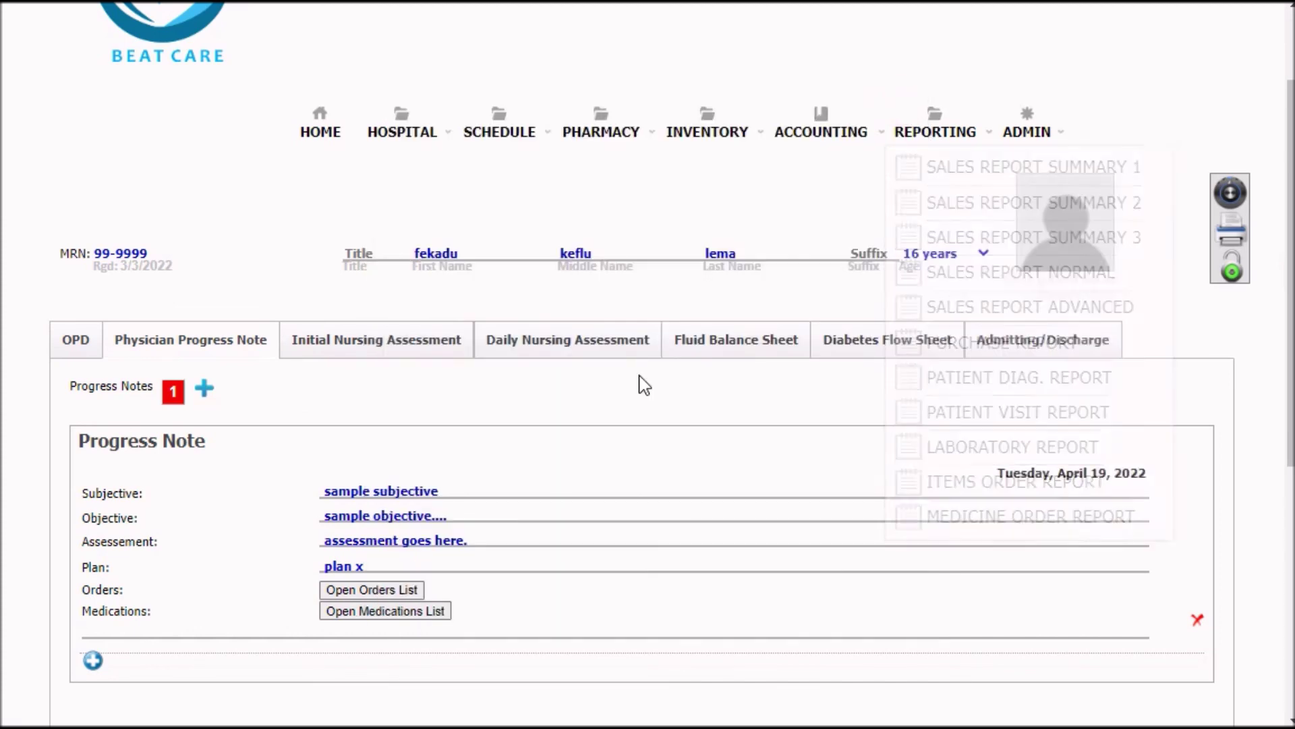
# Reopen the progress note's orders list and move it clear of the note's fields
pyautogui.click(402, 591)
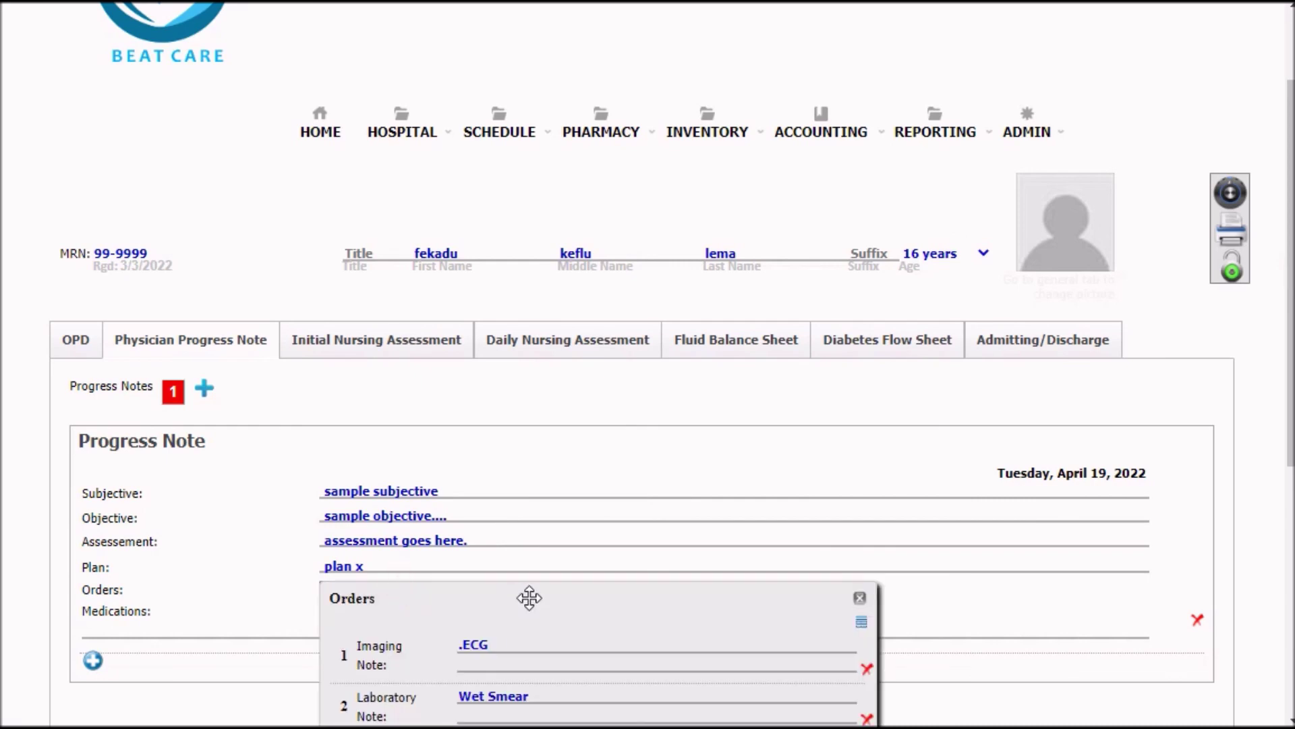
pyautogui.scroll(-1, 529, 593)
pyautogui.moveTo(535, 570); pyautogui.dragTo(590, 434)
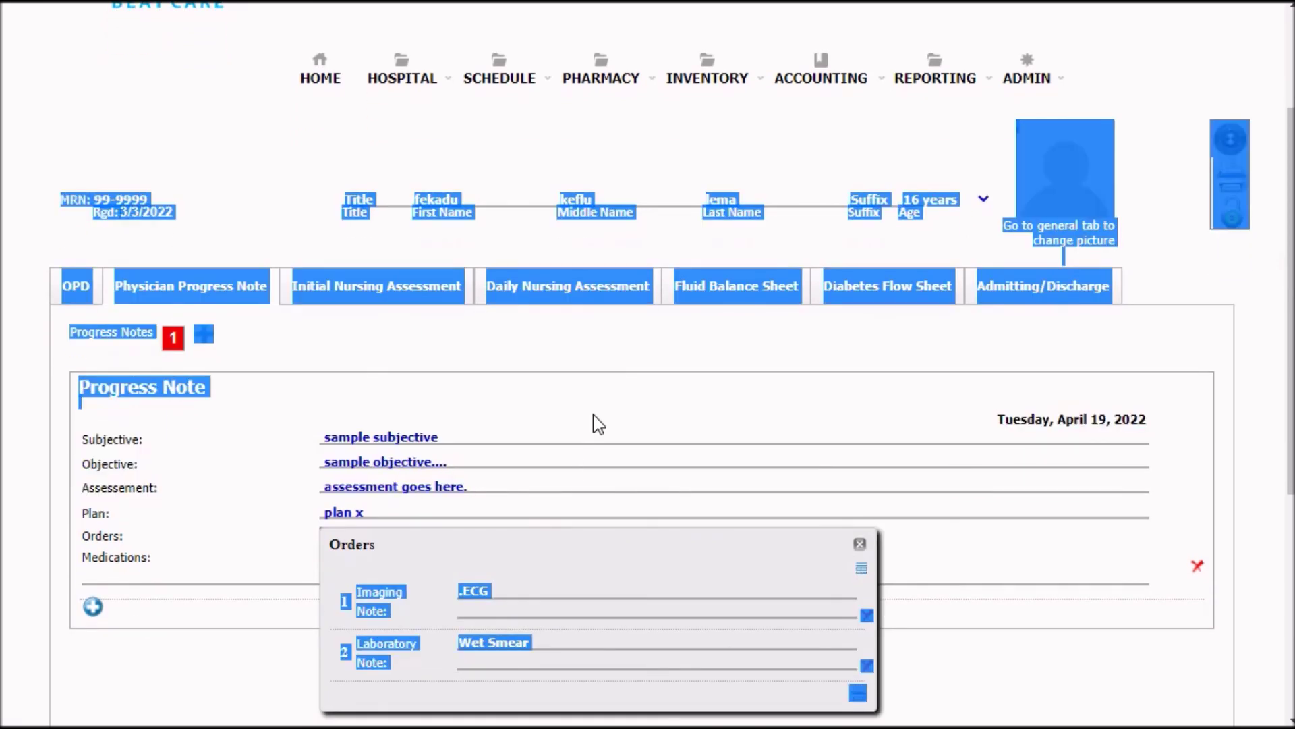
pyautogui.moveTo(399, 549); pyautogui.dragTo(645, 183)
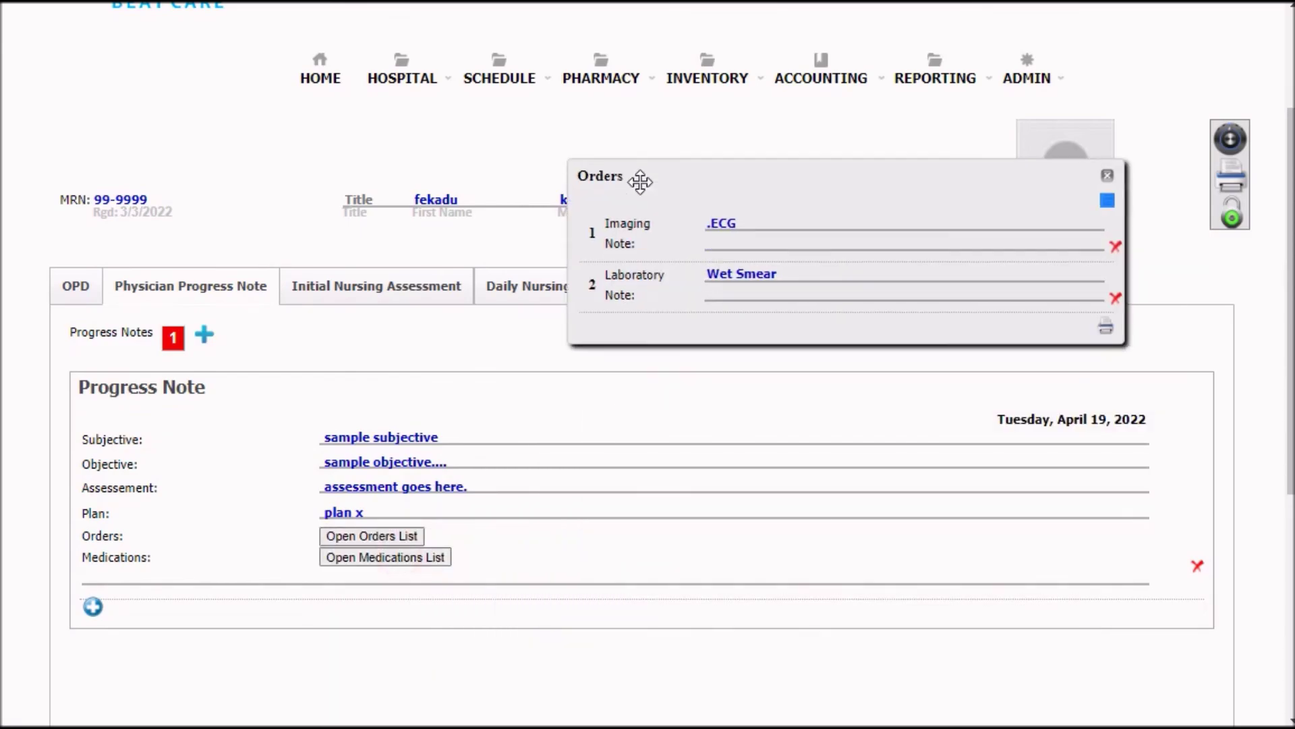